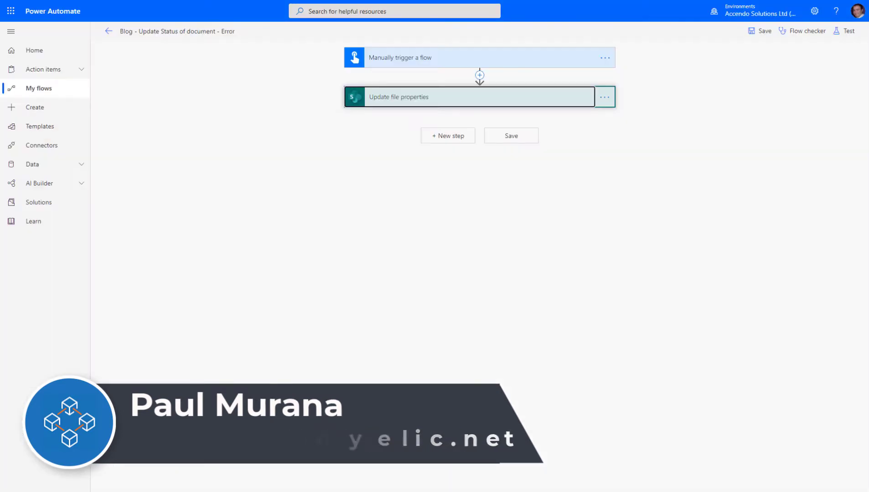
Step: Change the Update file properties Status Value from Pending to Approved
left_click(421, 104)
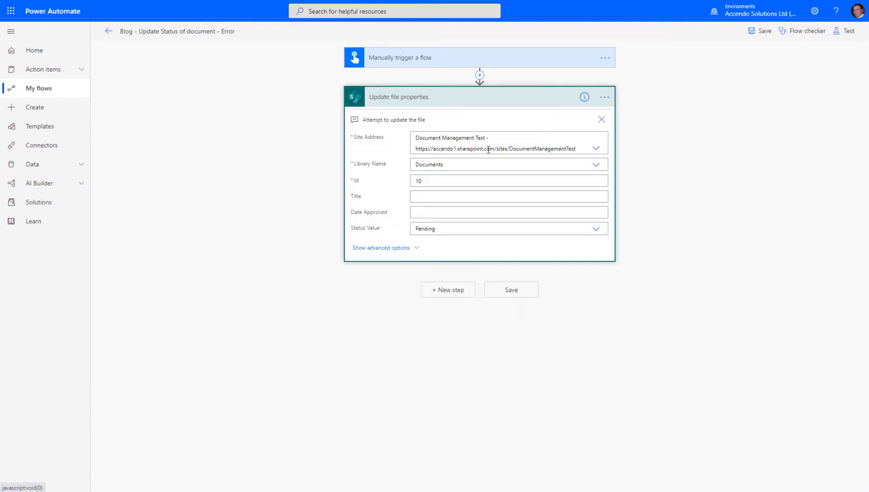
left_click(531, 232)
left_click(506, 242)
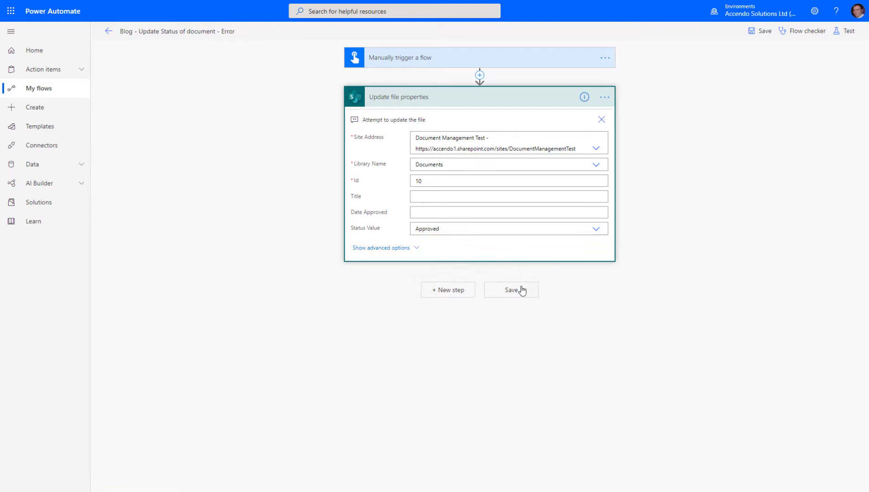
Step: Save and test the flow, run it, then open the library document in Word Online
left_click(839, 31)
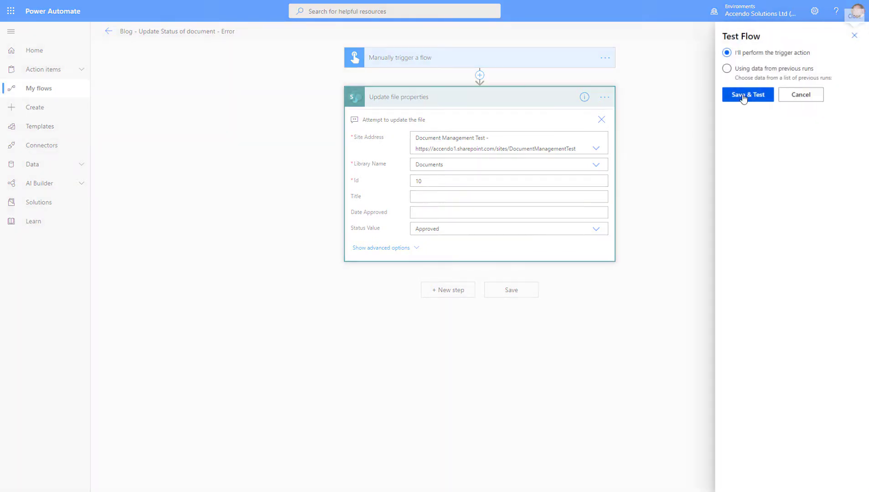
left_click(744, 87)
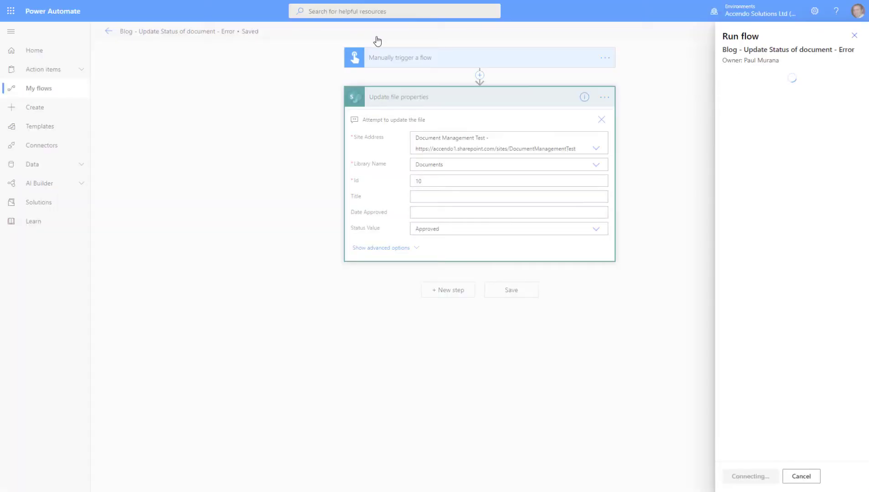
left_click(756, 483)
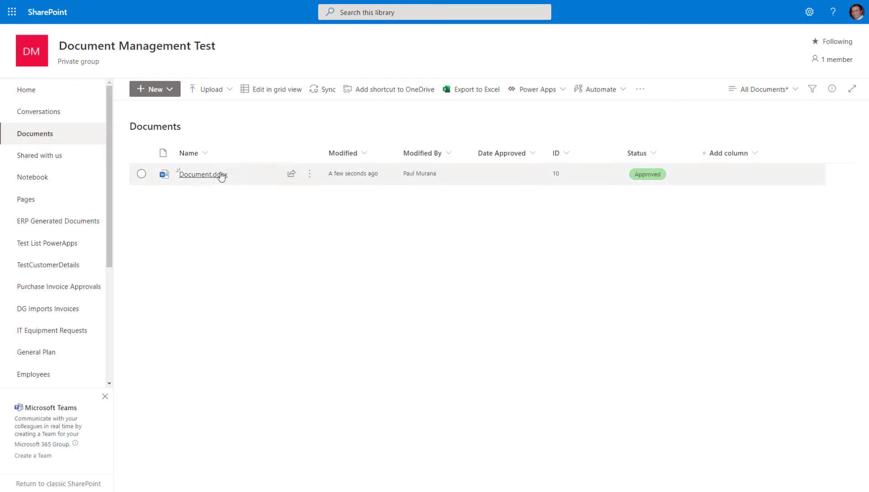
left_click(221, 175)
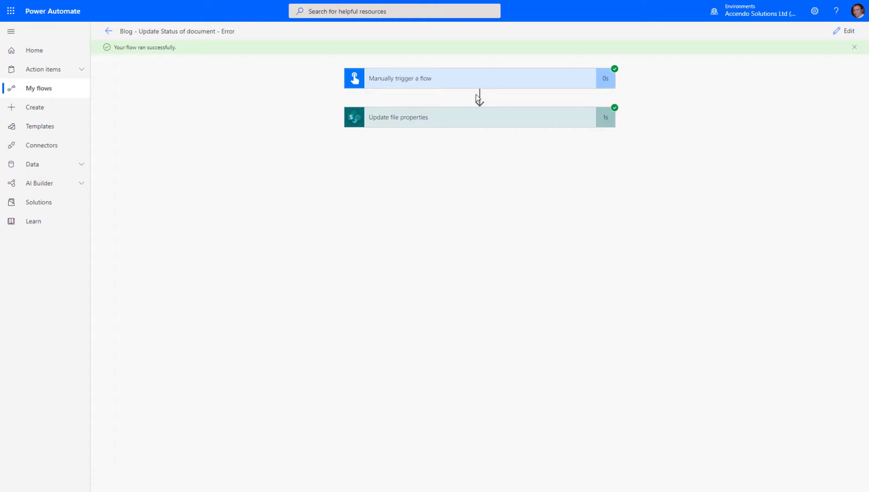
Step: Return to editing and start a second manually triggered test run of the flow
left_click(842, 35)
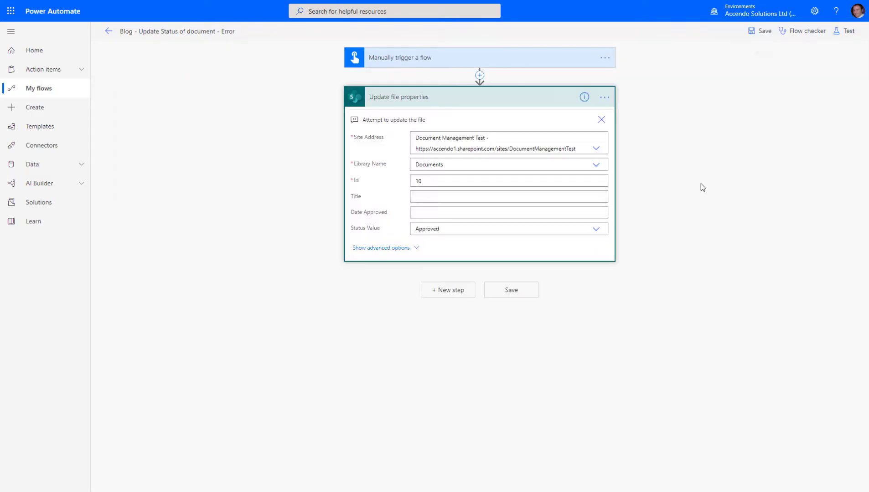
left_click(842, 32)
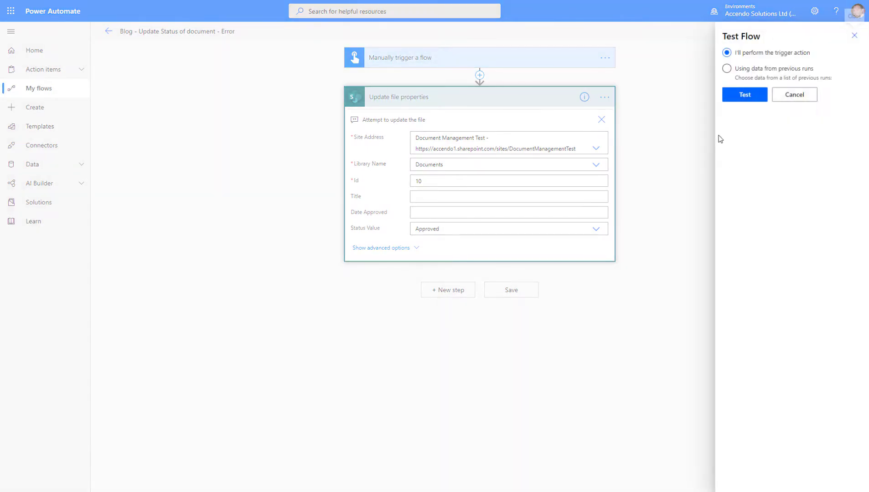
left_click(734, 98)
left_click(745, 476)
left_click(747, 479)
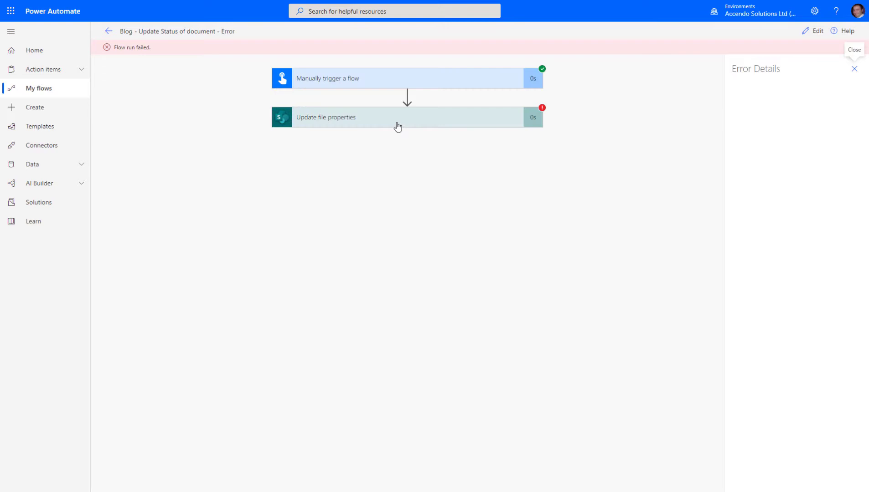
Step: Inspect the failed Update file properties output showing status 400 because the file is locked
left_click(397, 126)
left_click_drag(272, 422, 291, 423)
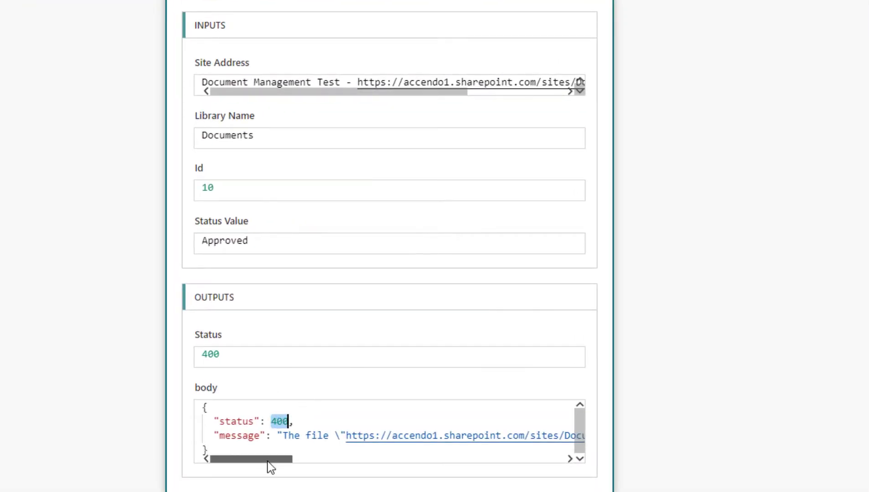
left_click_drag(269, 466, 257, 1)
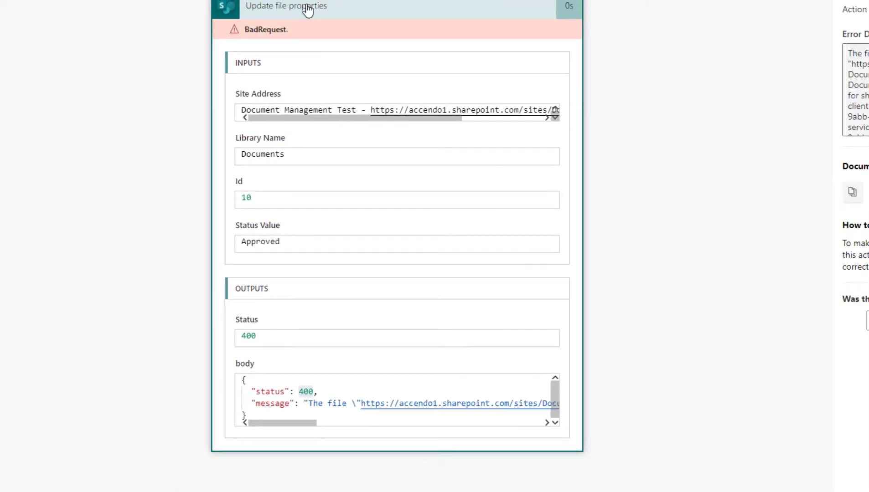
left_click(274, 0)
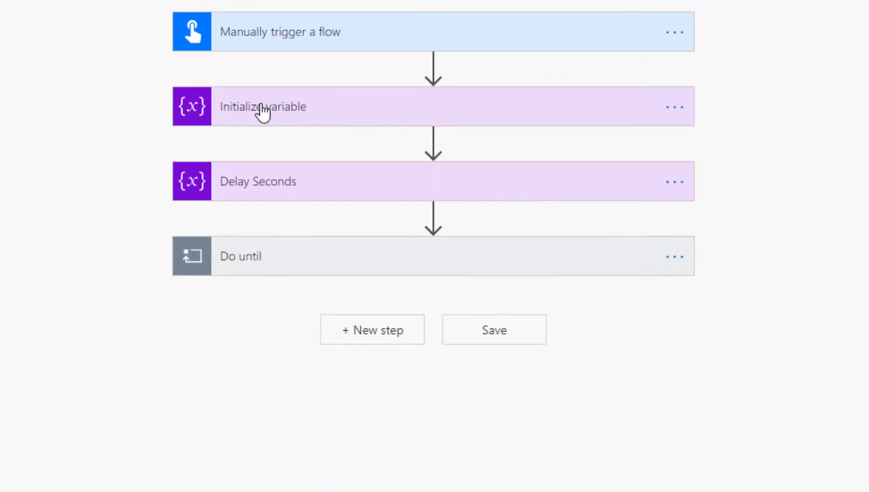
Step: Expand the documentLocked and delaySeconds variable steps and reveal the Do until stop condition
left_click(265, 113)
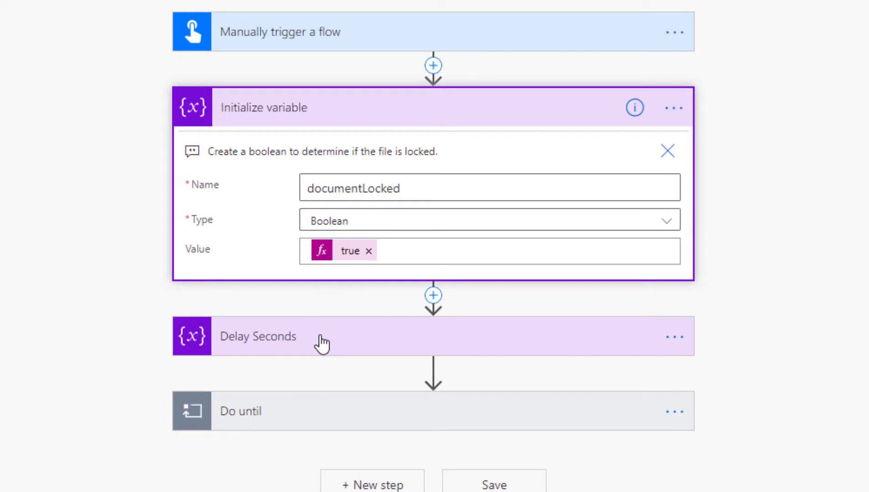
left_click(321, 342)
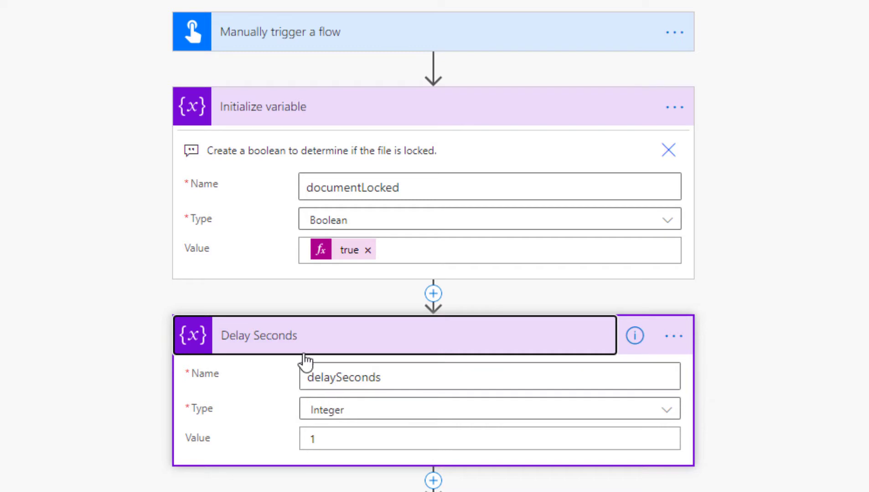
key("Tab")
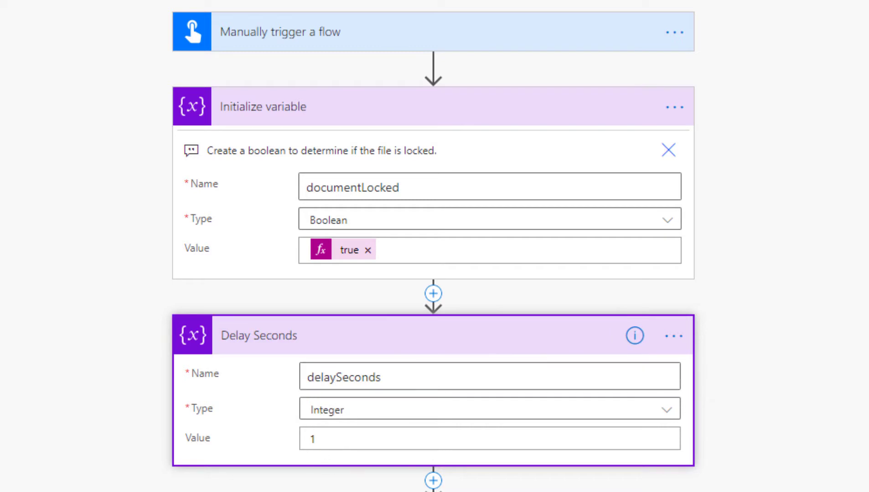
scroll(321, 461, "down", 3)
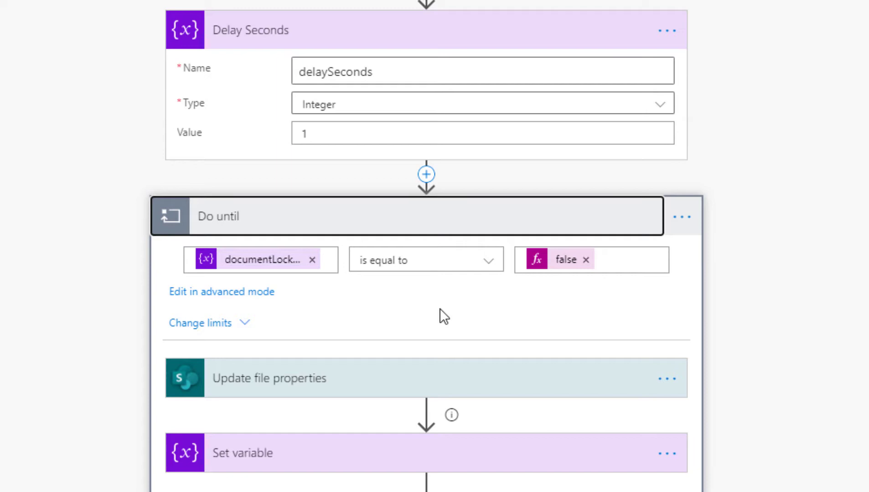
Step: Inspect the loop's Set variable step that sets documentLocked from a status-400 check
left_click(384, 390)
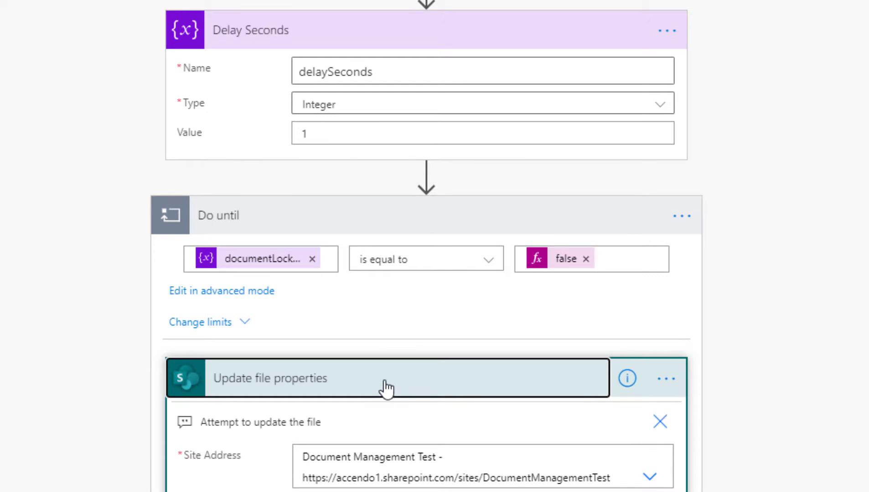
left_click(385, 390)
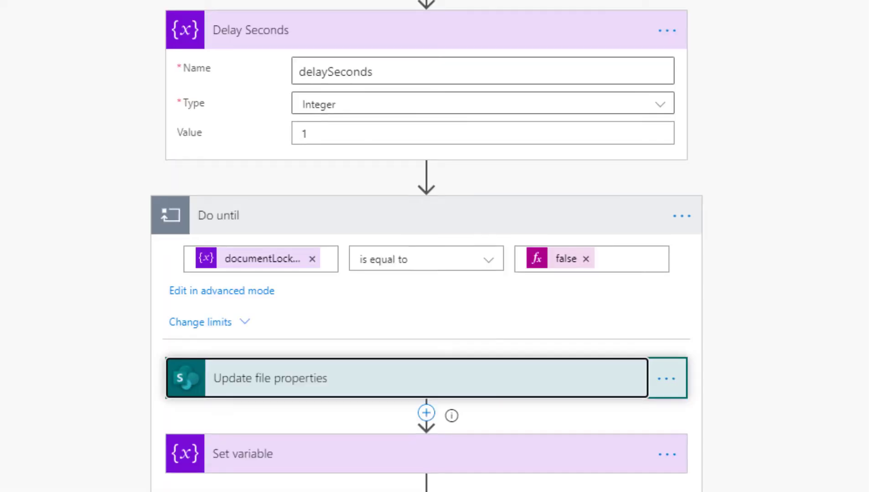
scroll(306, 419, "down", 3)
left_click(309, 326)
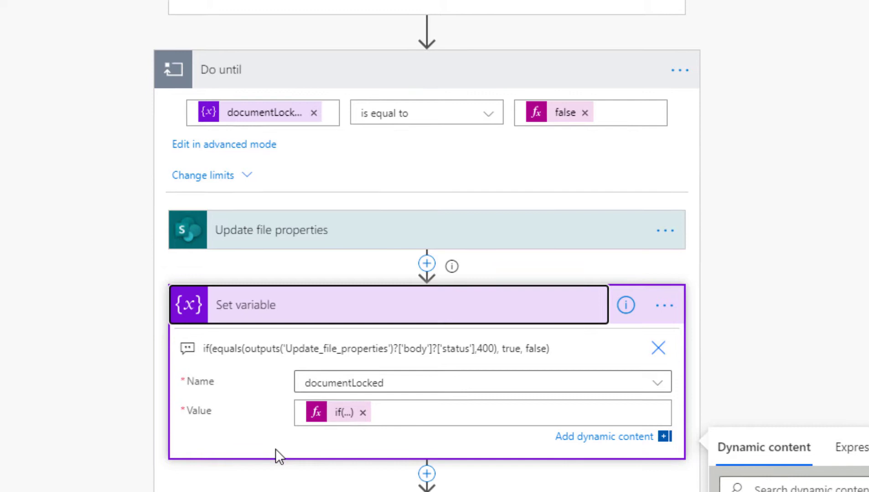
Step: In Notepad++, review the equals-400 and contains-'locked' conditions of the and block
mouse_move(300, 491)
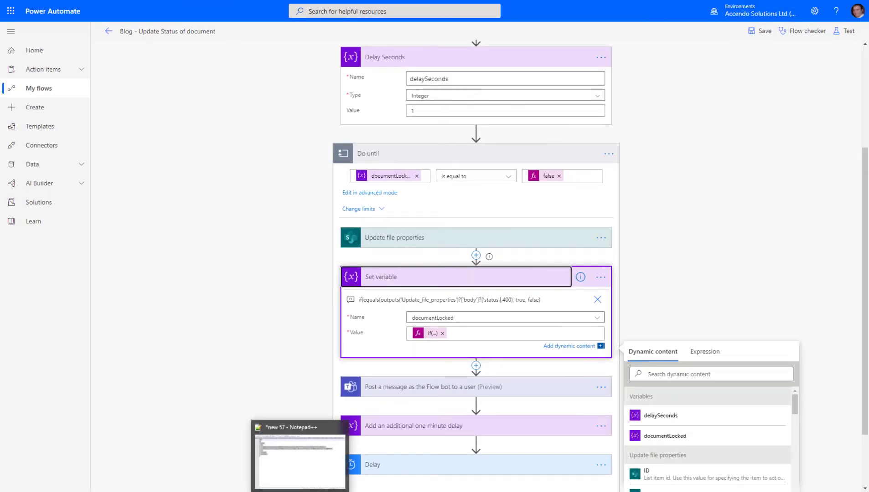
left_click(299, 461)
left_click(178, 234)
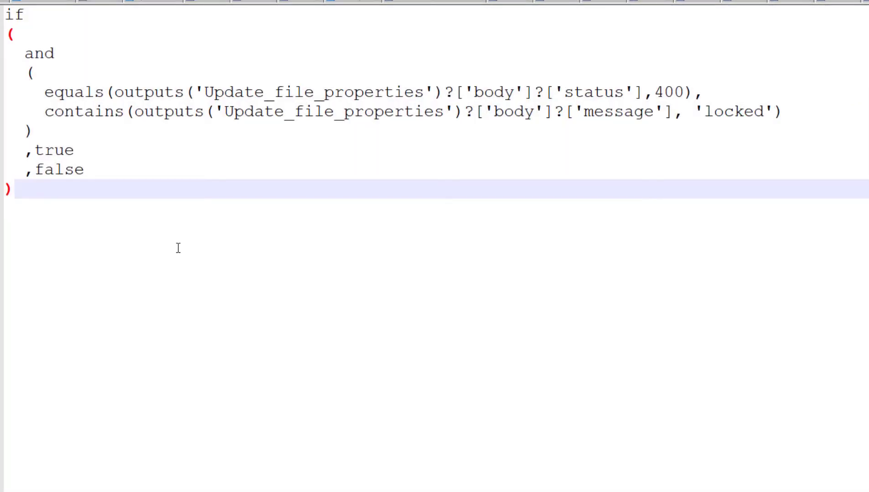
left_click_drag(47, 92, 463, 93)
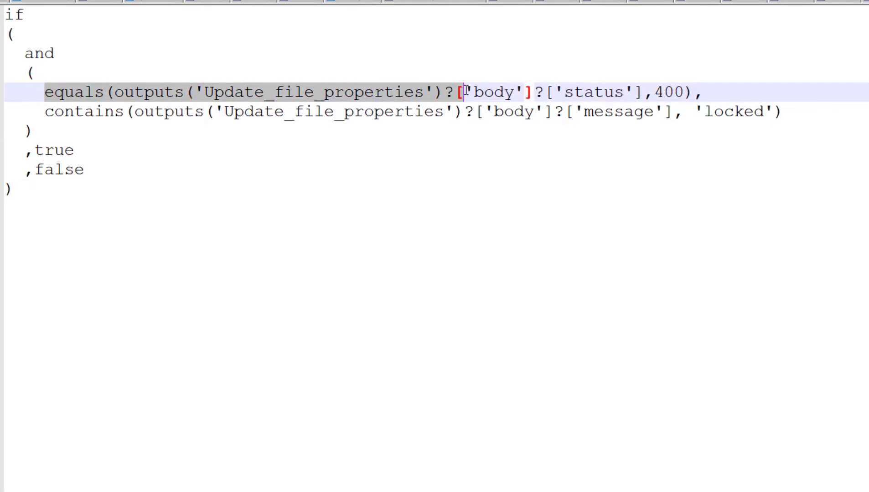
left_click(387, 97)
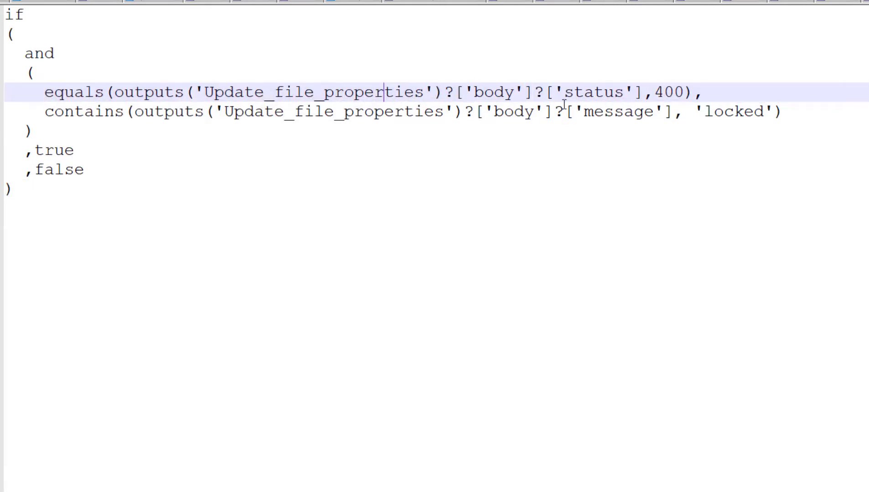
left_click_drag(656, 93, 683, 92)
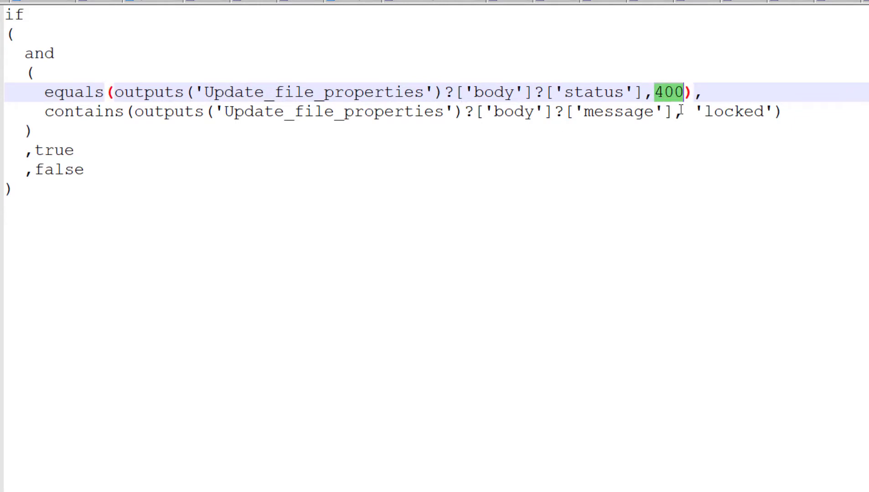
left_click_drag(704, 112, 764, 112)
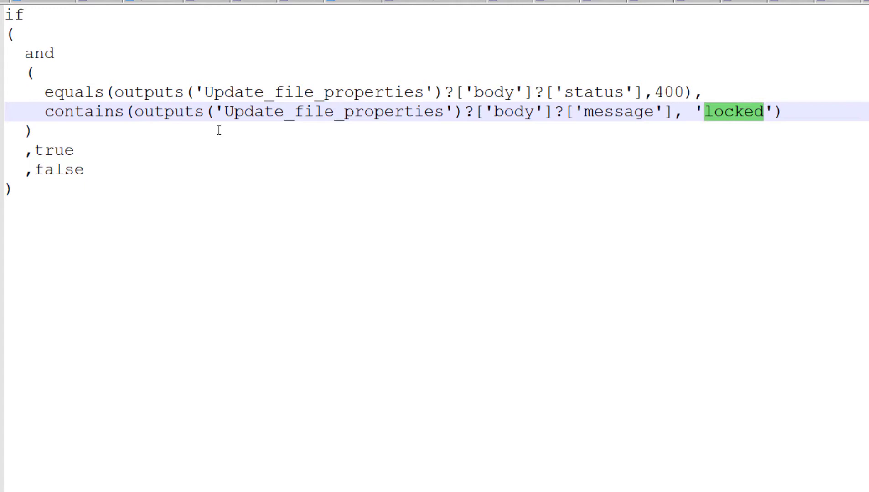
left_click_drag(54, 131, 3, 60)
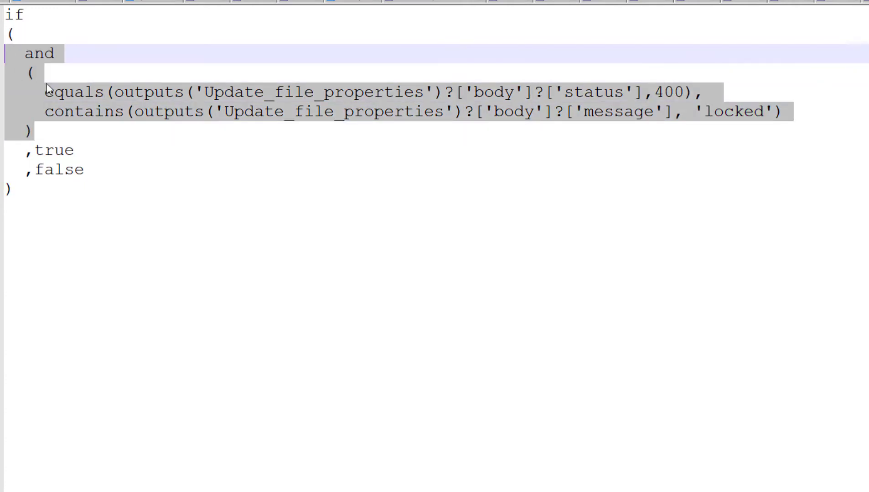
Step: Highlight 400, 'locked', and the true and false results of the if expression
double_click(662, 93)
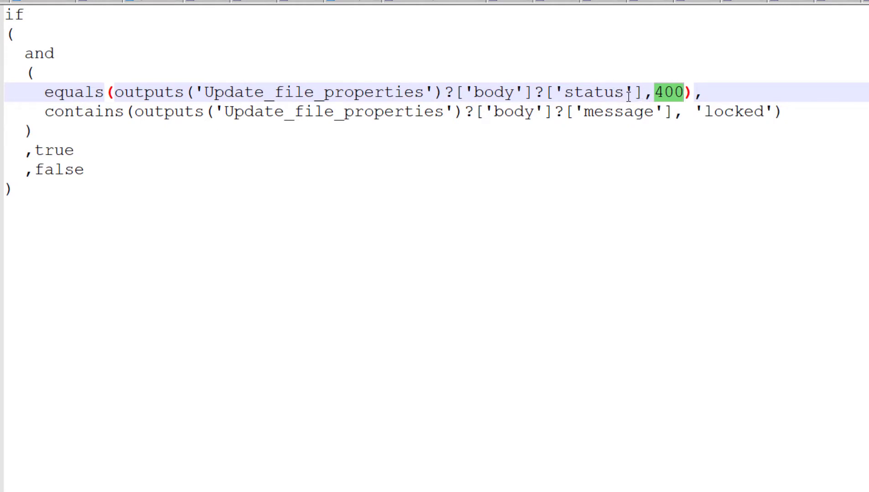
double_click(734, 112)
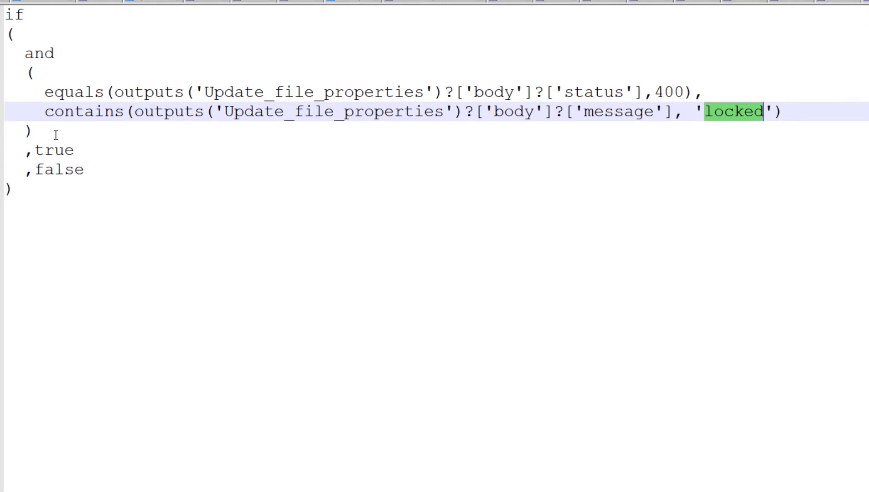
key("shift+alt+Right")
key("shift+alt+Right")
left_click(54, 150)
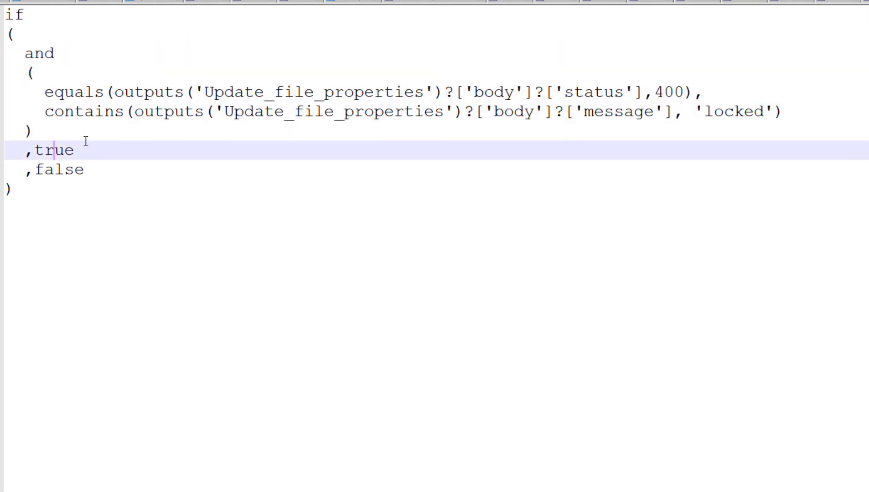
double_click(40, 149)
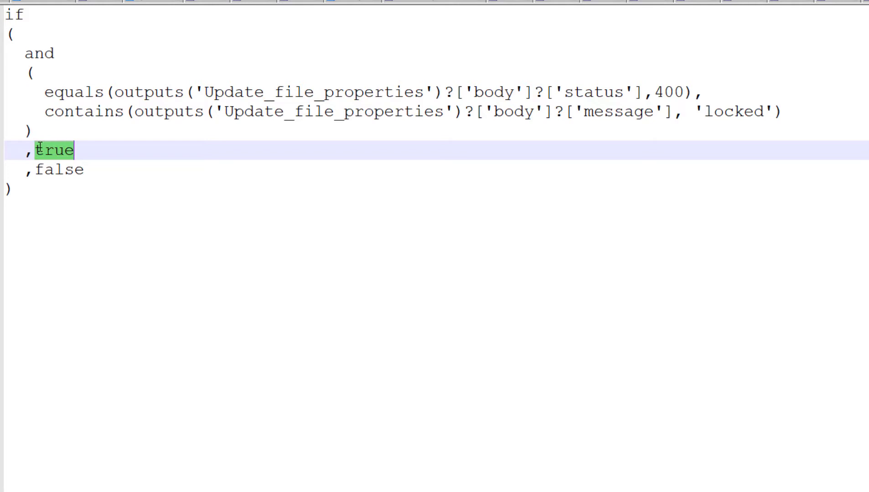
double_click(53, 169)
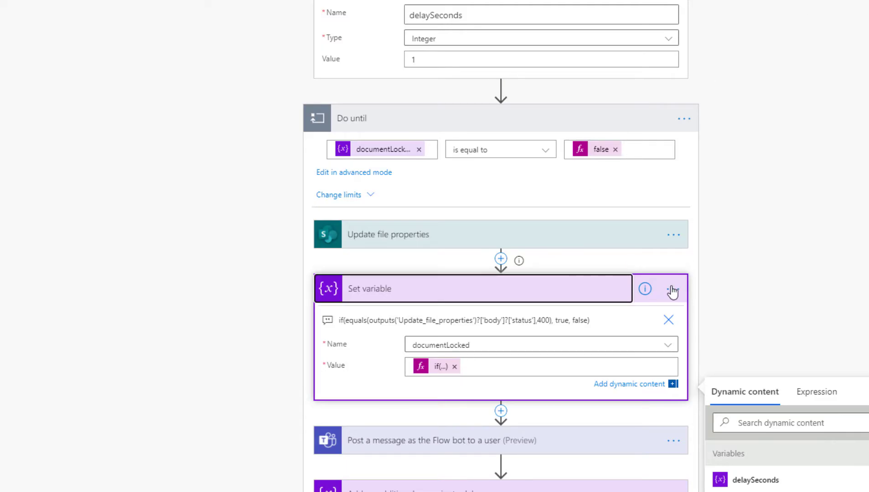
Step: Configure Set variable to run after Update file properties is successful or has failed
left_click(673, 290)
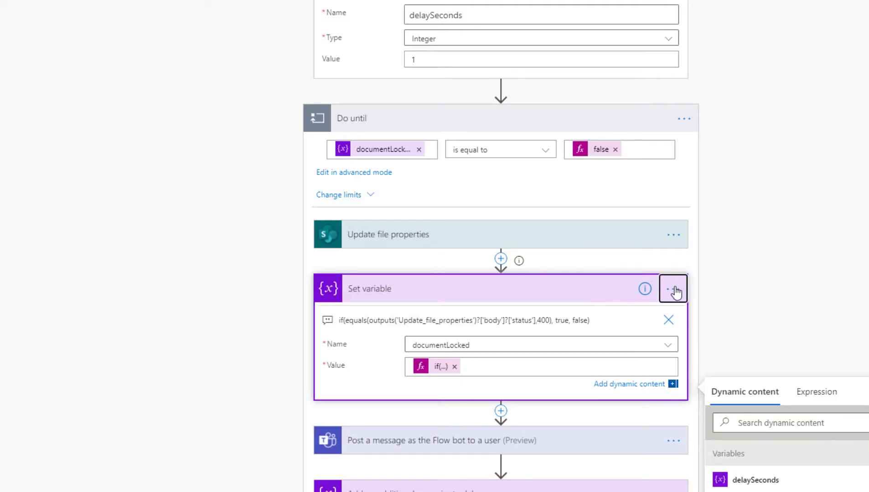
left_click(745, 398)
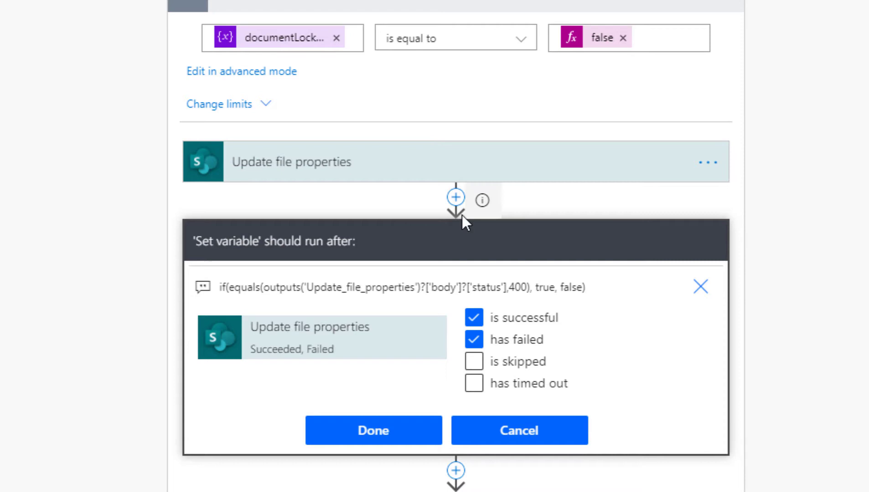
left_click(443, 256)
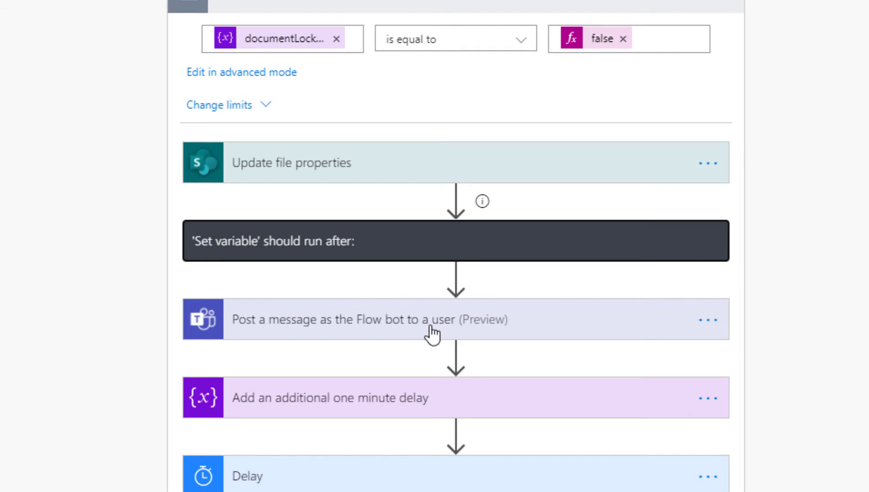
mouse_move(454, 292)
left_click(246, 401)
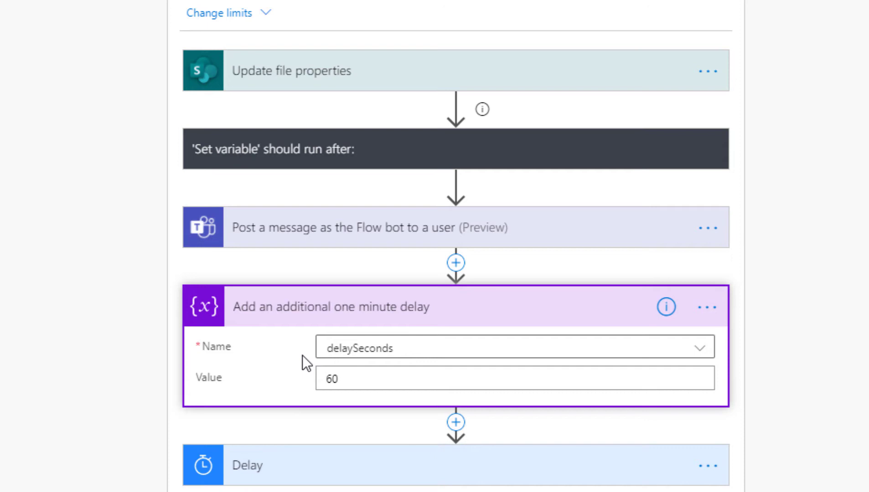
Step: Replace the fixed 90 in the Delay count expression with variables('delaySeconds')
left_click(301, 465)
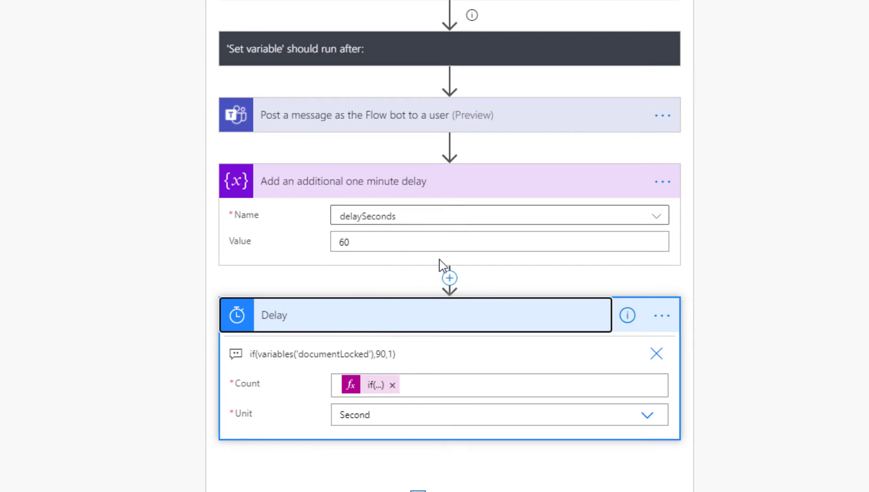
scroll(346, 283, "down", 2)
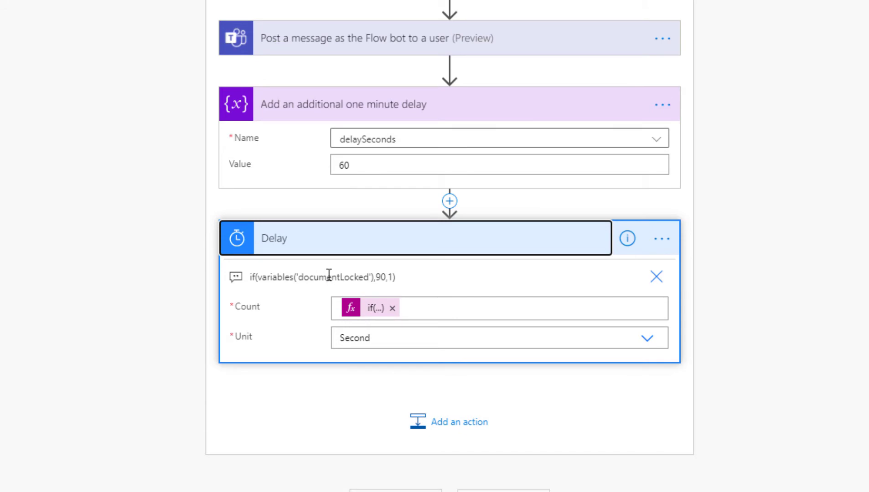
left_click(361, 314)
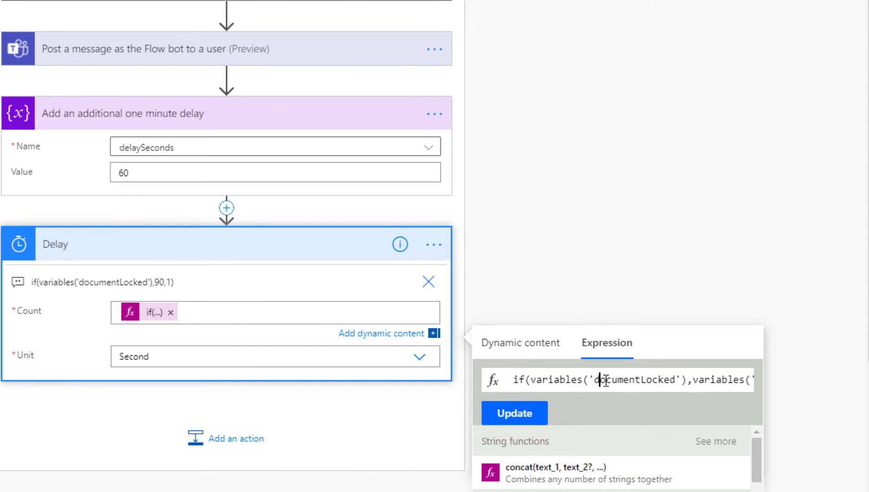
left_click_drag(605, 381, 805, 390)
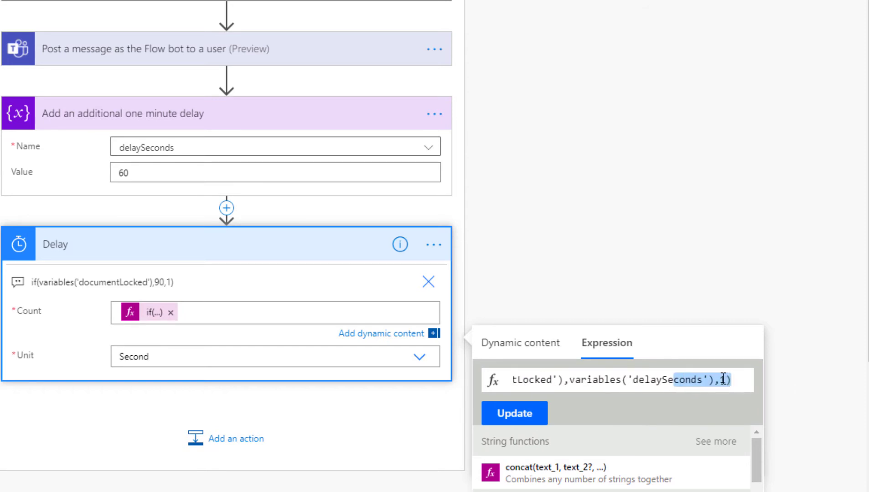
left_click(607, 302)
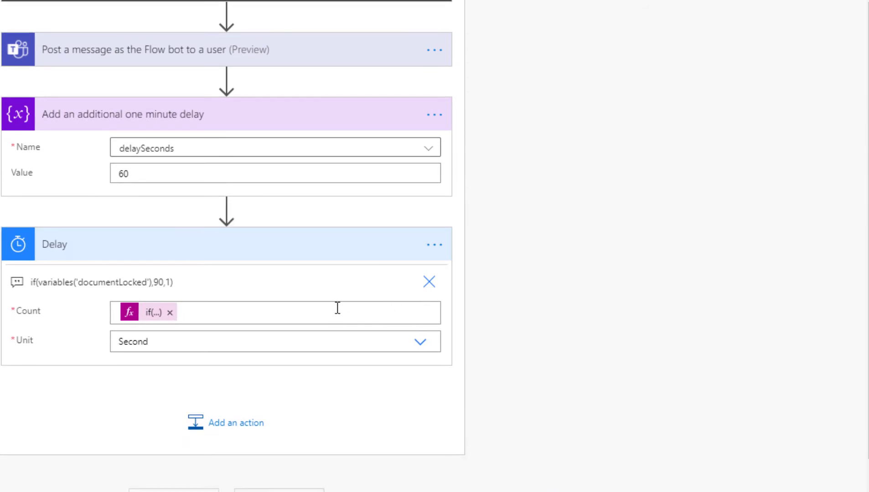
left_click(424, 283)
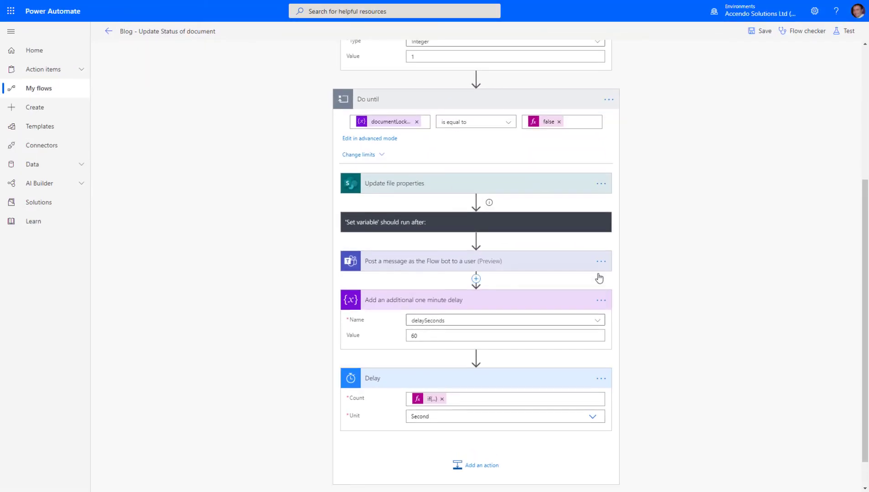
Step: Run a manual test of the revised flow and watch the Do until loop progress
scroll(597, 273, "up", 3)
left_click(845, 31)
left_click(726, 95)
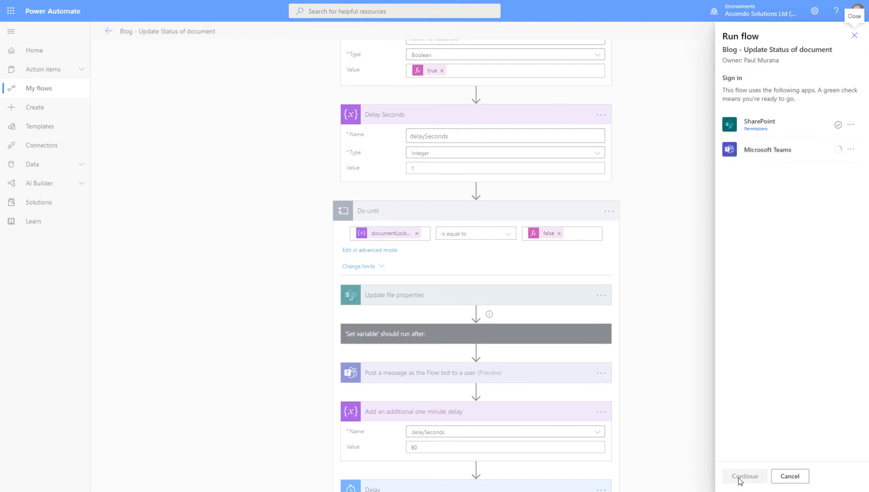
left_click(739, 477)
left_click(739, 476)
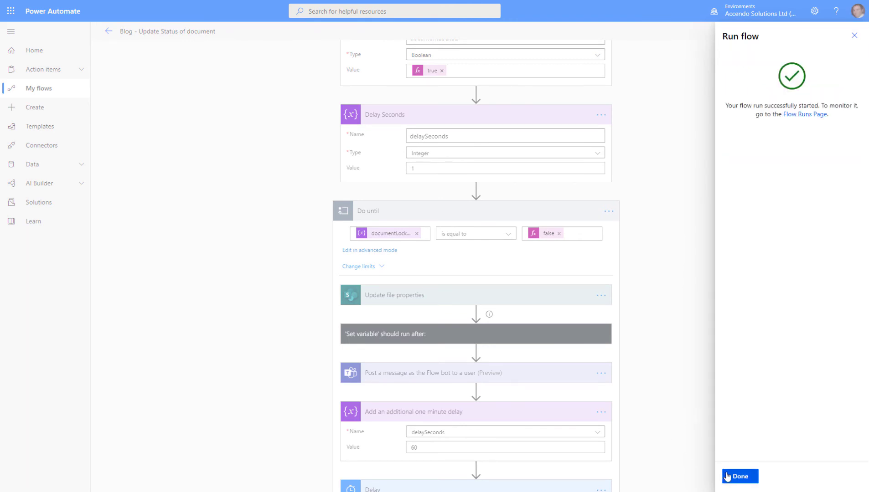
left_click(734, 476)
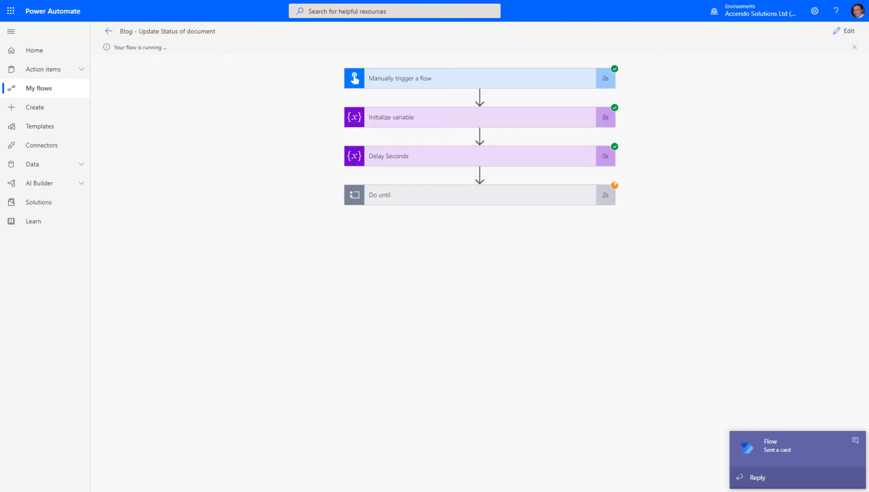
key("alt+Tab")
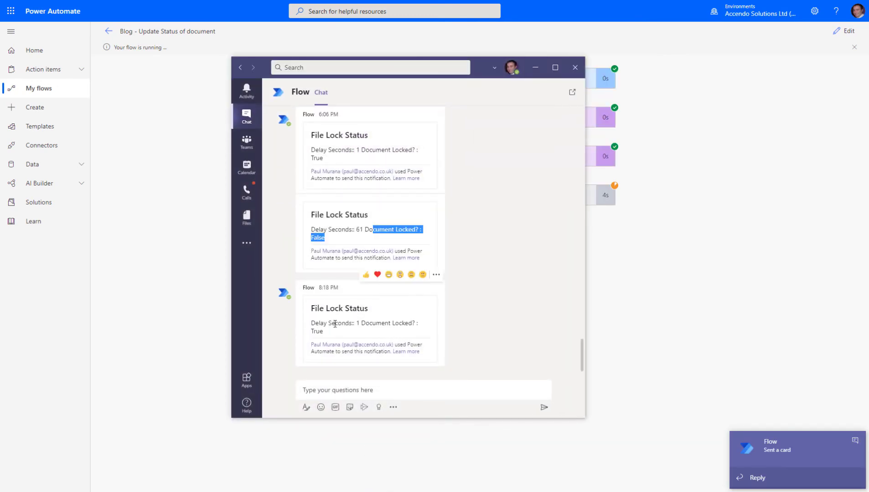
left_click_drag(336, 324, 361, 324)
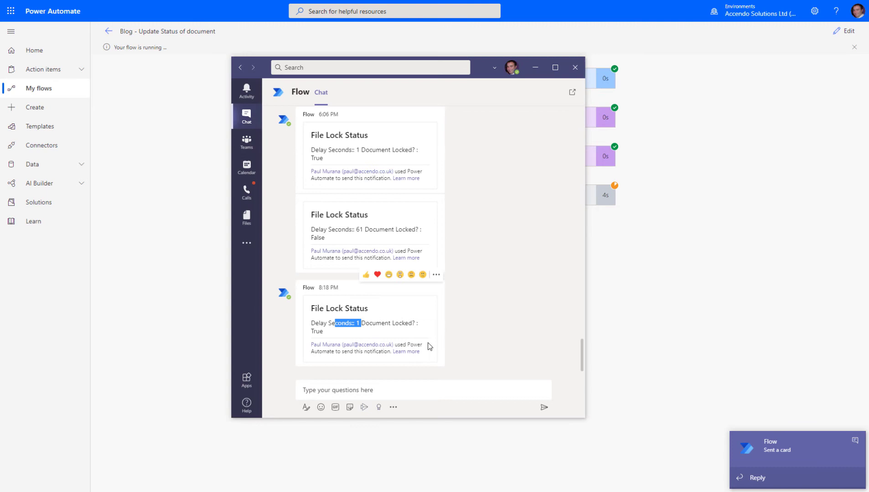
left_click_drag(585, 419, 627, 440)
left_click(358, 354)
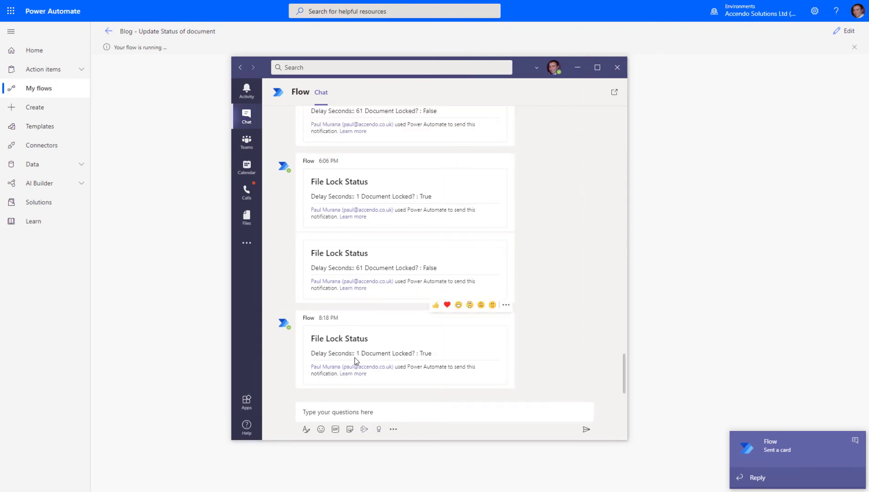
double_click(358, 353)
left_click_drag(358, 353, 411, 362)
left_click(386, 353)
left_click(707, 350)
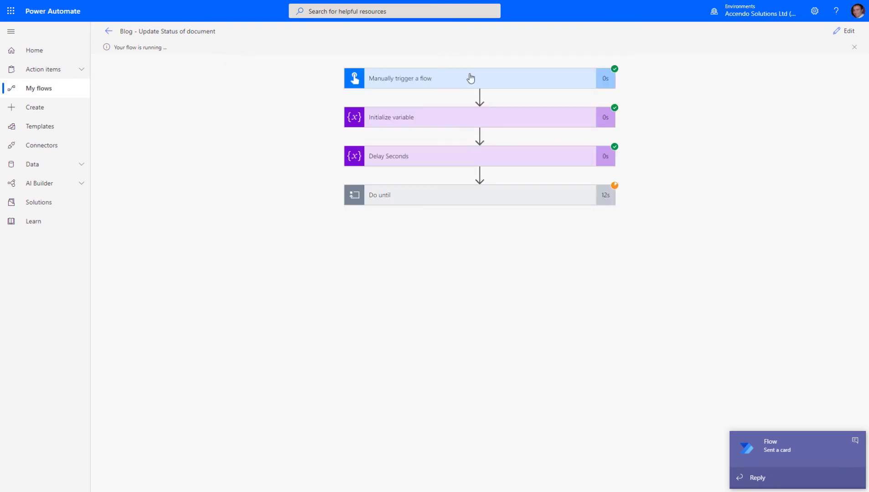
key("ctrl+Tab")
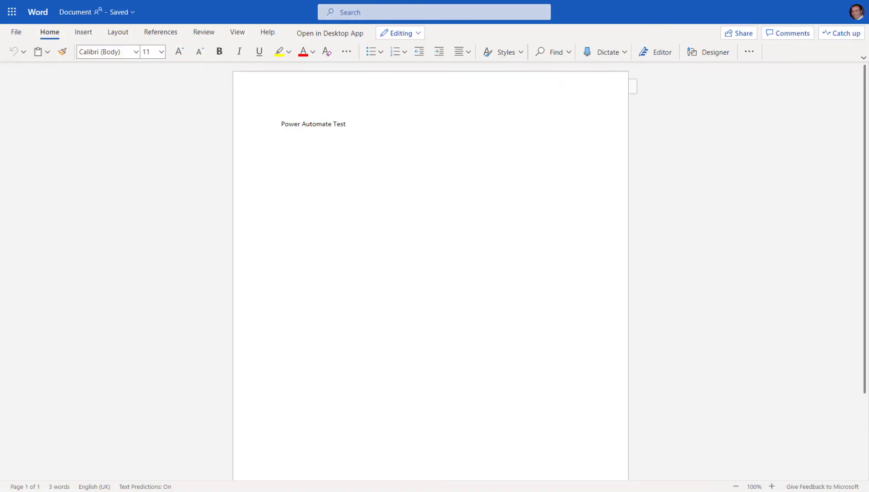
key("ctrl+Tab")
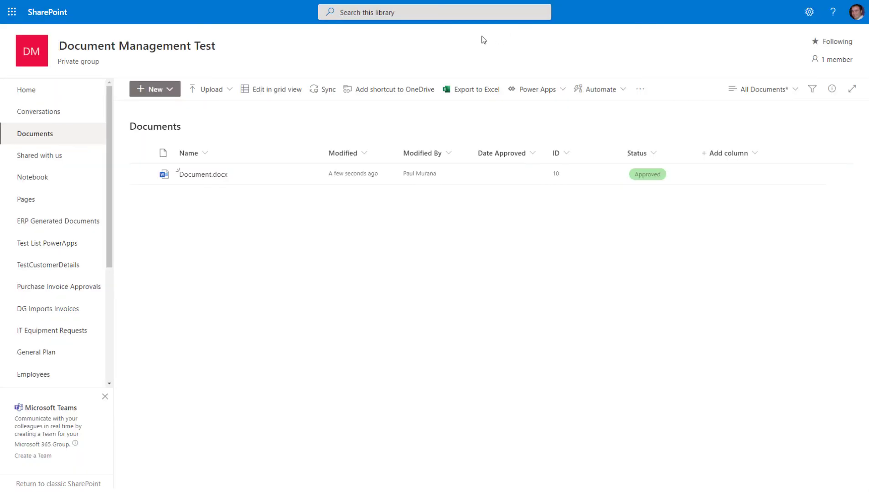
key("ctrl+Tab")
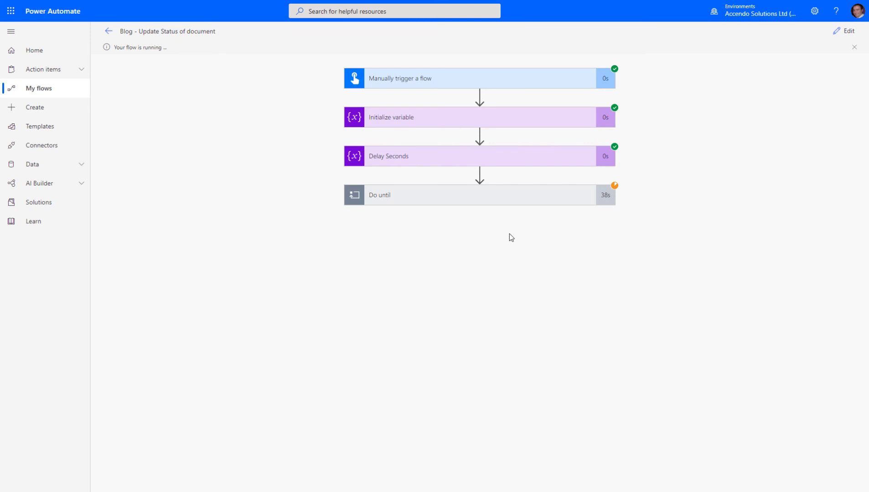
Step: Read the newest Teams card showing Delay Seconds 61 and Document Locked False, then return to the run
left_click(785, 450)
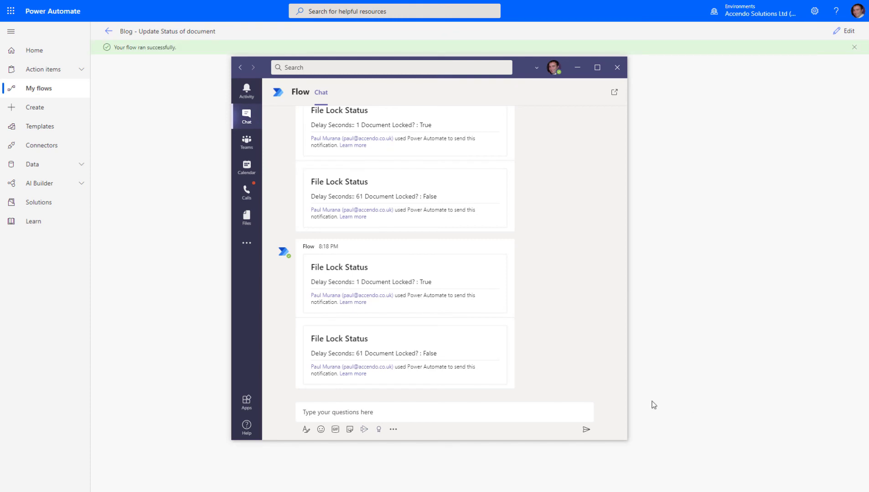
left_click_drag(336, 352, 440, 354)
left_click(359, 353)
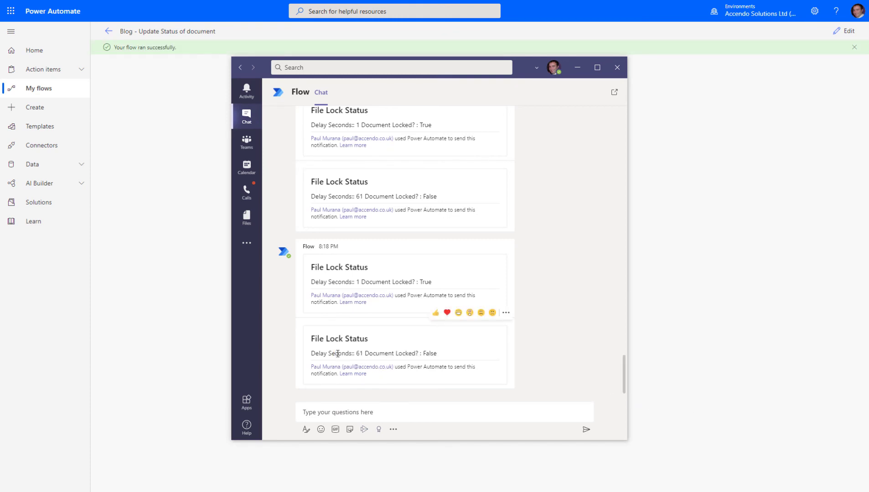
double_click(429, 354)
left_click(577, 68)
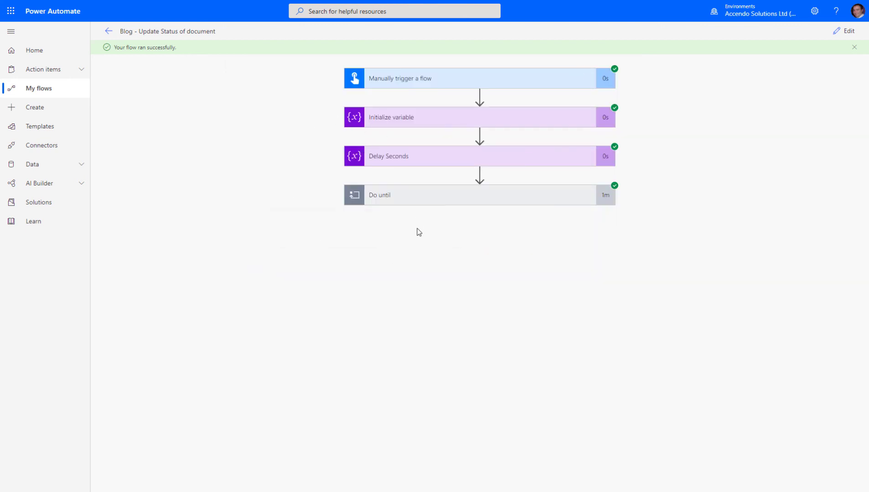
Step: Expand the Do until run details and check Set variable's result in the first iteration
left_click(421, 206)
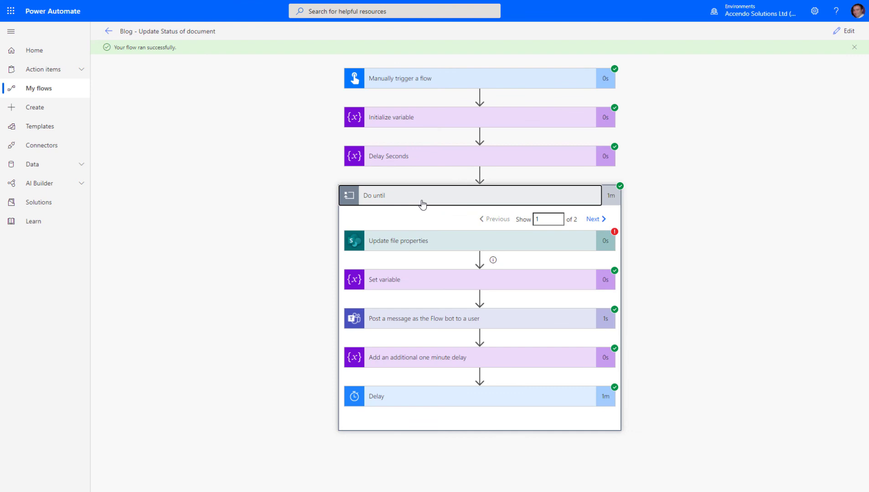
left_click(416, 204)
left_click(407, 206)
left_click(412, 286)
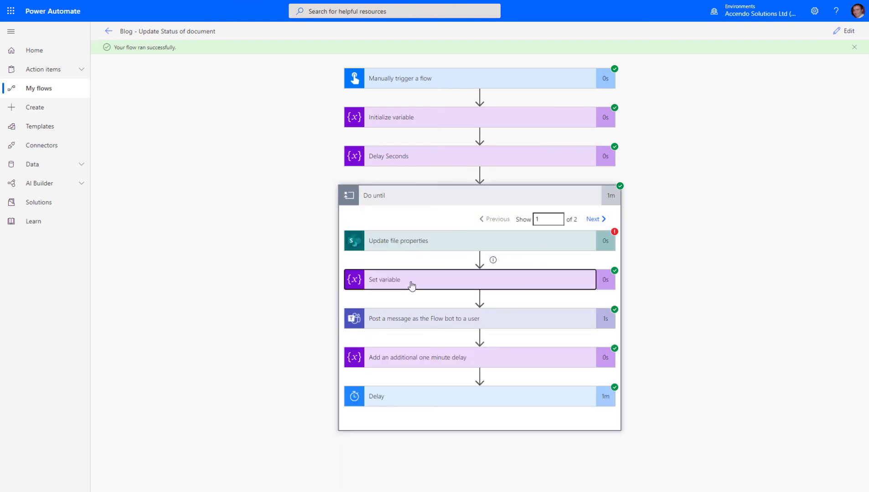
scroll(411, 325, "down", 2)
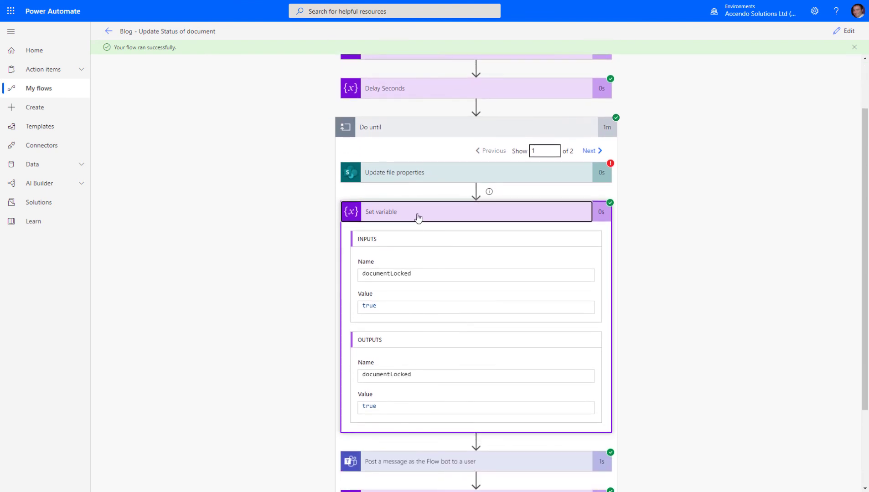
left_click(418, 218)
Step: Move to iteration 2 and confirm Set variable shows documentLocked is false
left_click(594, 219)
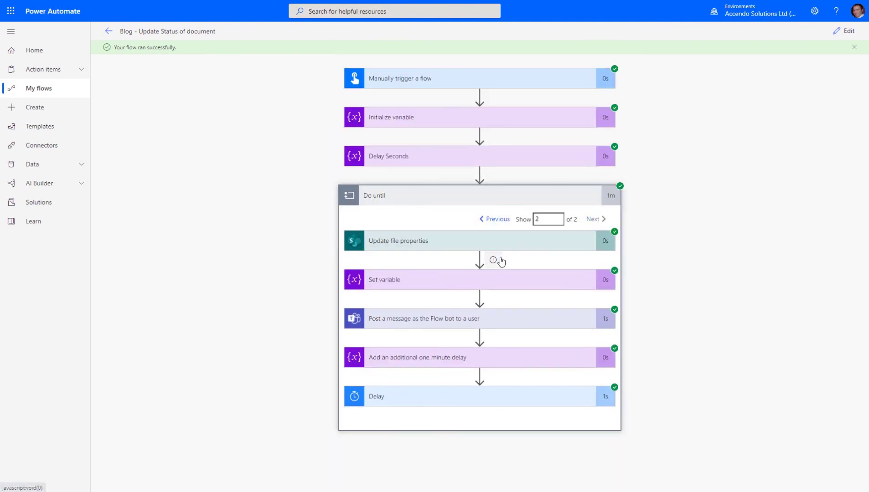
left_click(452, 283)
scroll(392, 349, "down", 1)
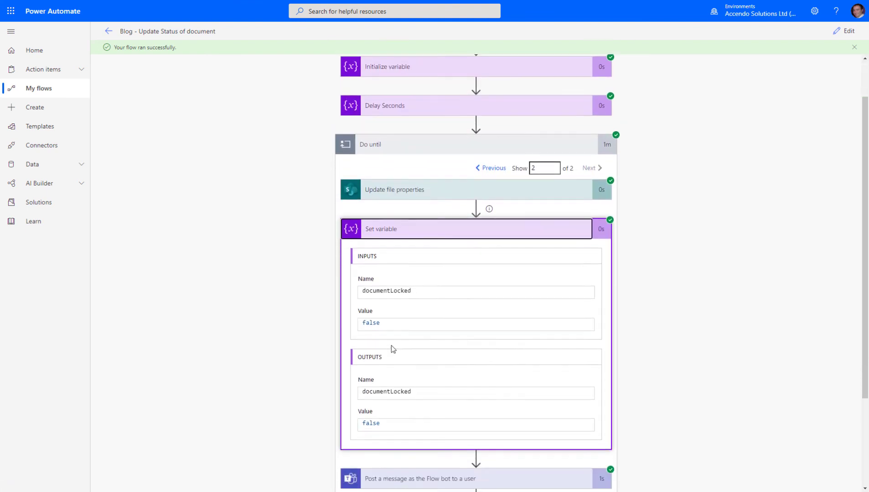
left_click(417, 227)
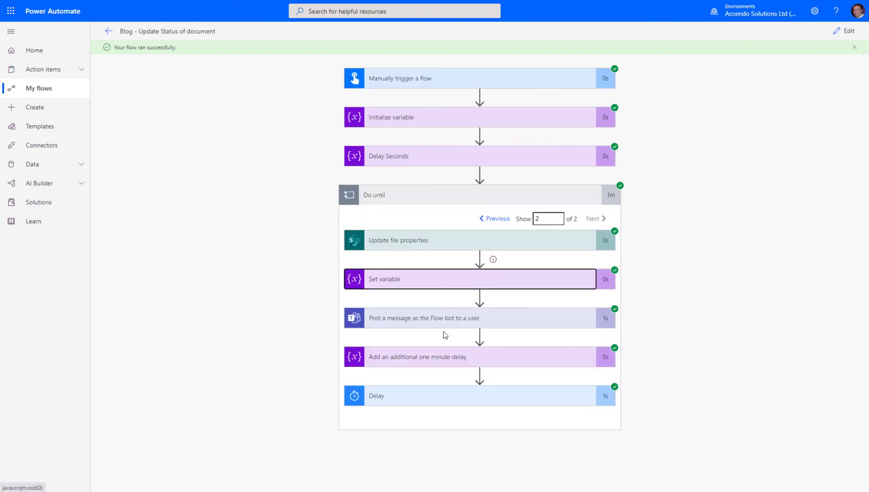